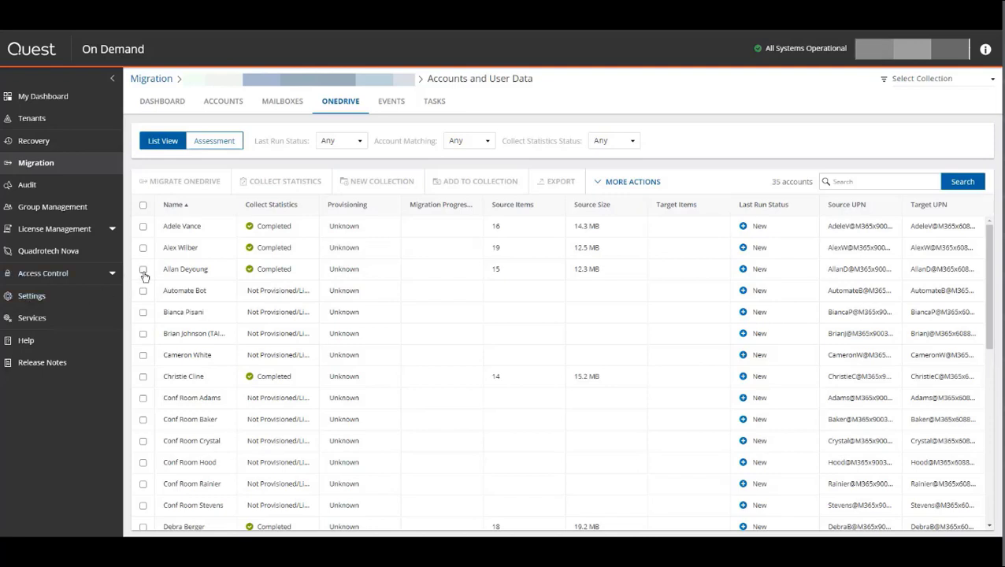
Select the first three accounts in the OneDrive list and start a new OneDrive migration task for them.
click(144, 269)
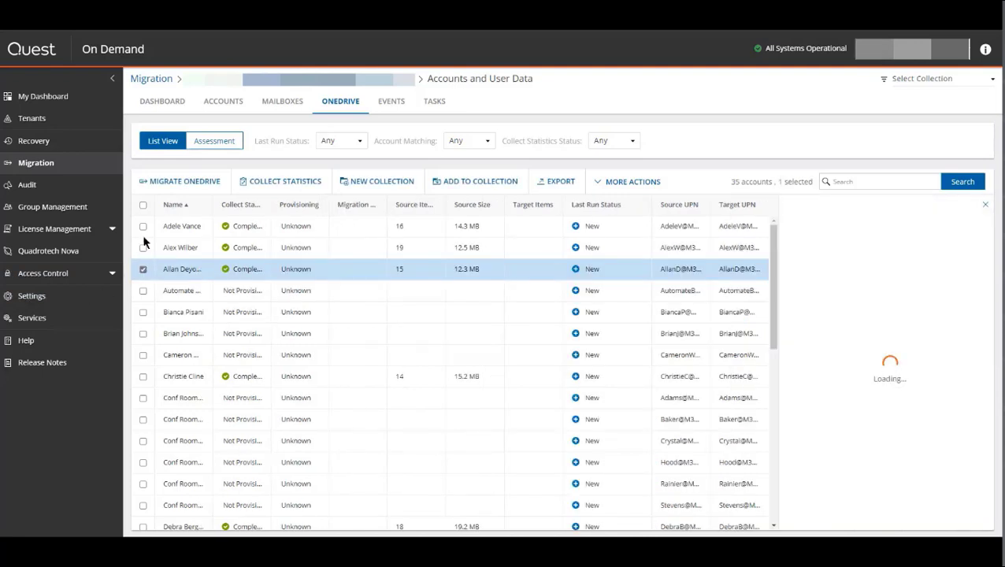
click(143, 246)
click(144, 227)
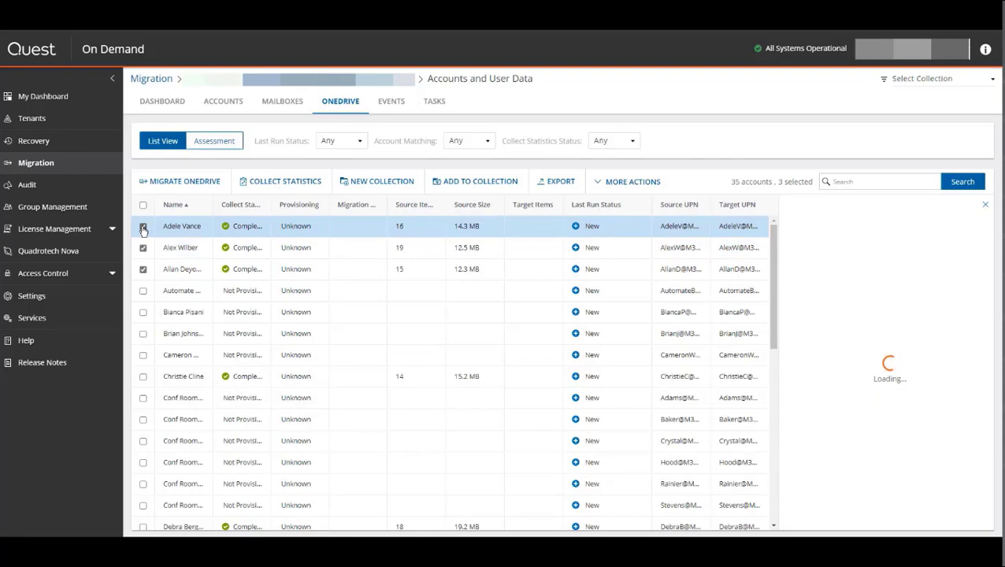
click(180, 182)
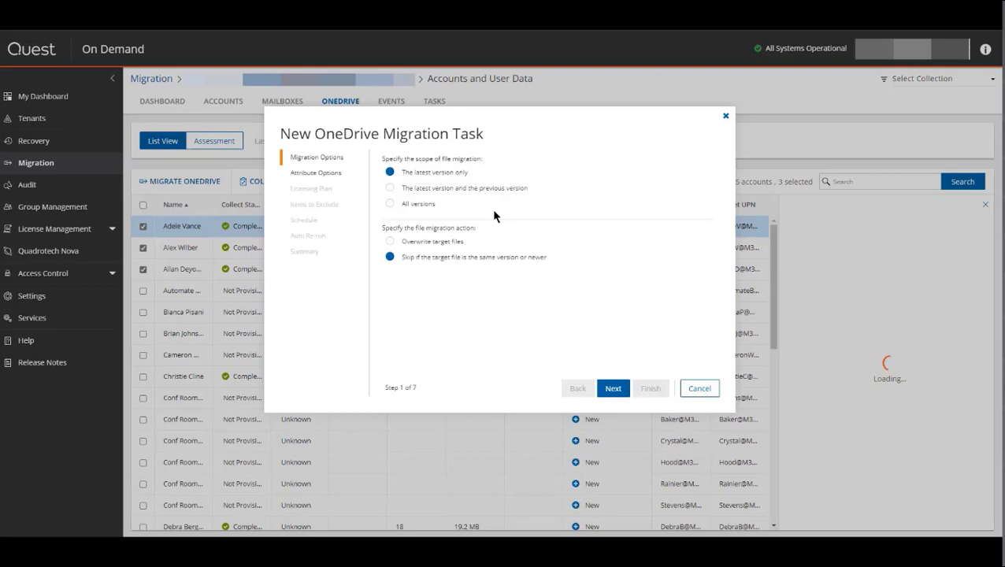
Try the file scopes for the latest and previous version and for all versions, and view the size limit choices.
click(447, 189)
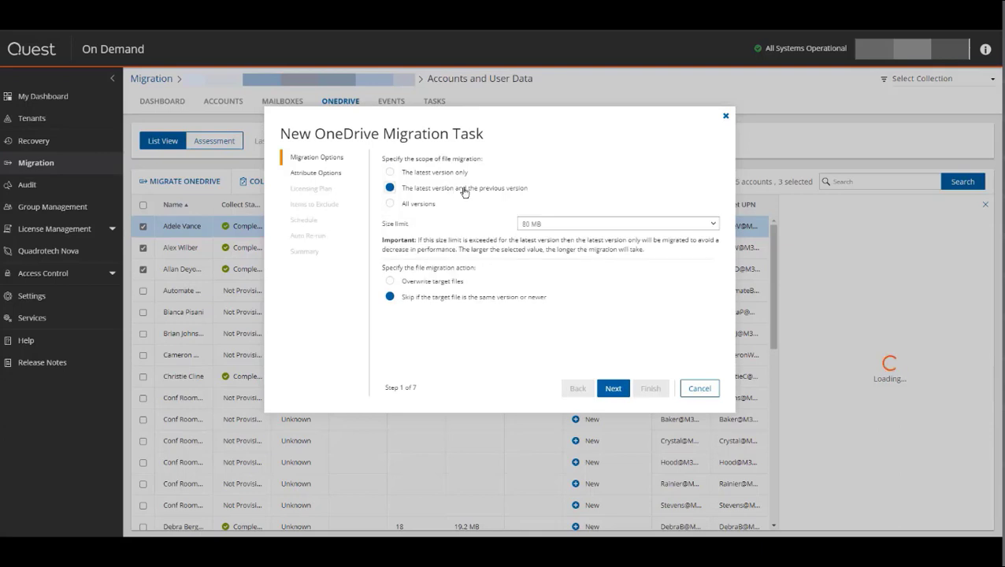
click(415, 207)
click(531, 227)
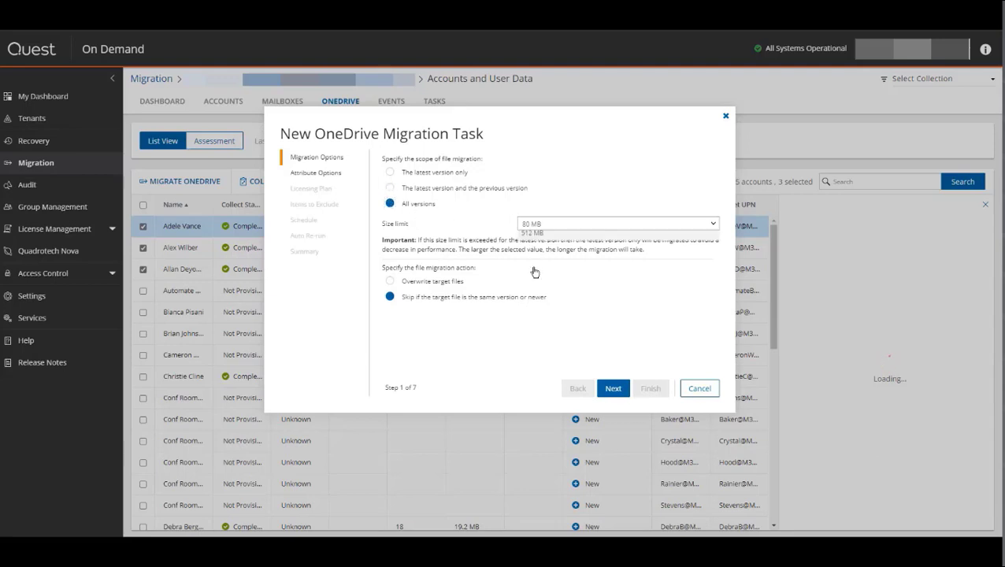
click(463, 243)
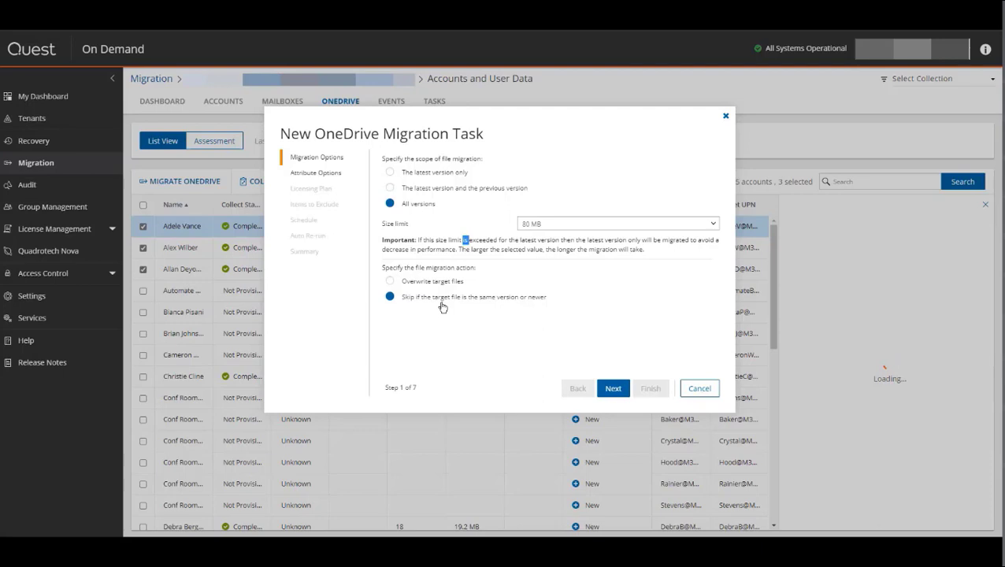
Set Created by and Modified by to the matching target account, and try updating permissions for migrated content with the Auto re-run task.
click(609, 389)
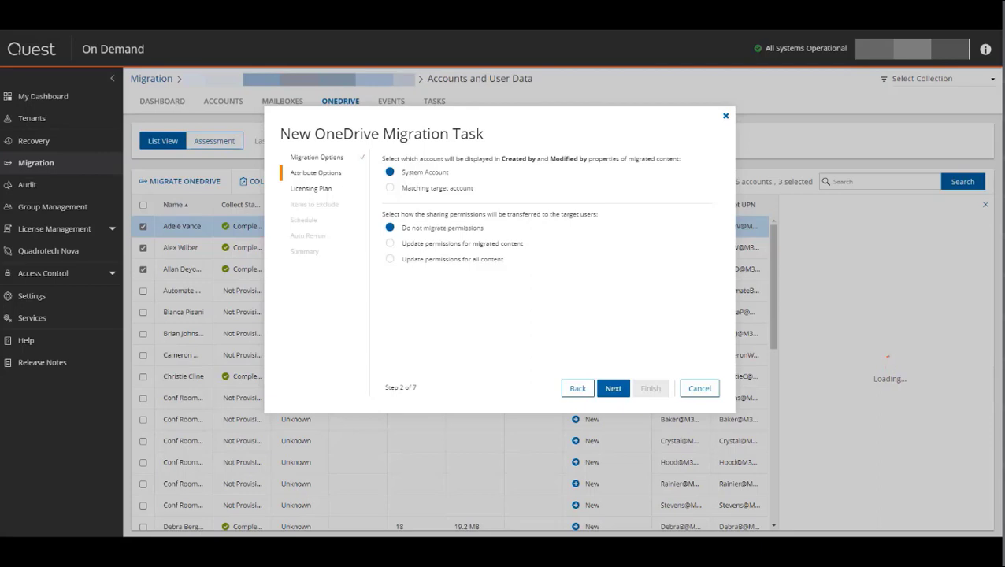
click(390, 188)
click(485, 245)
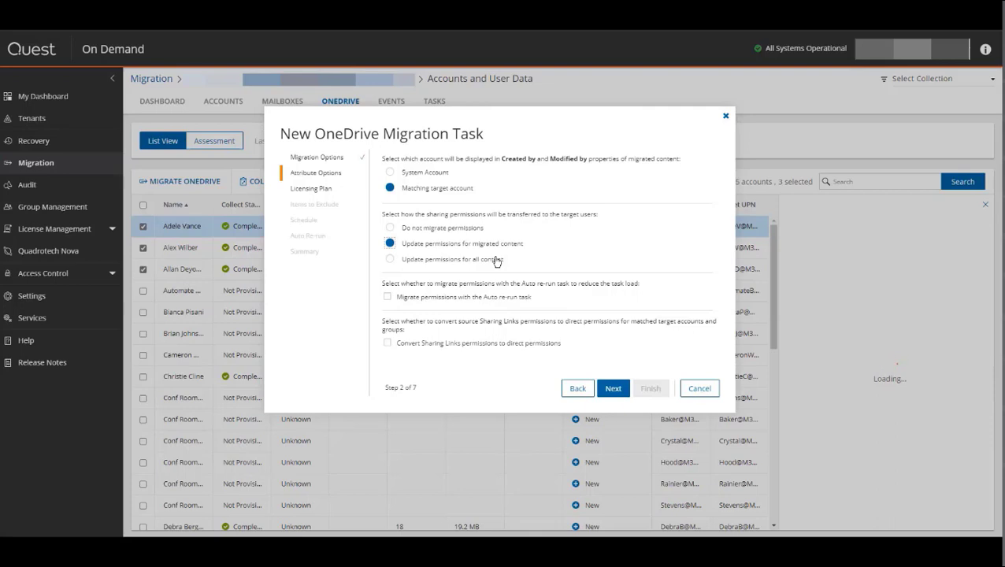
click(511, 303)
click(617, 391)
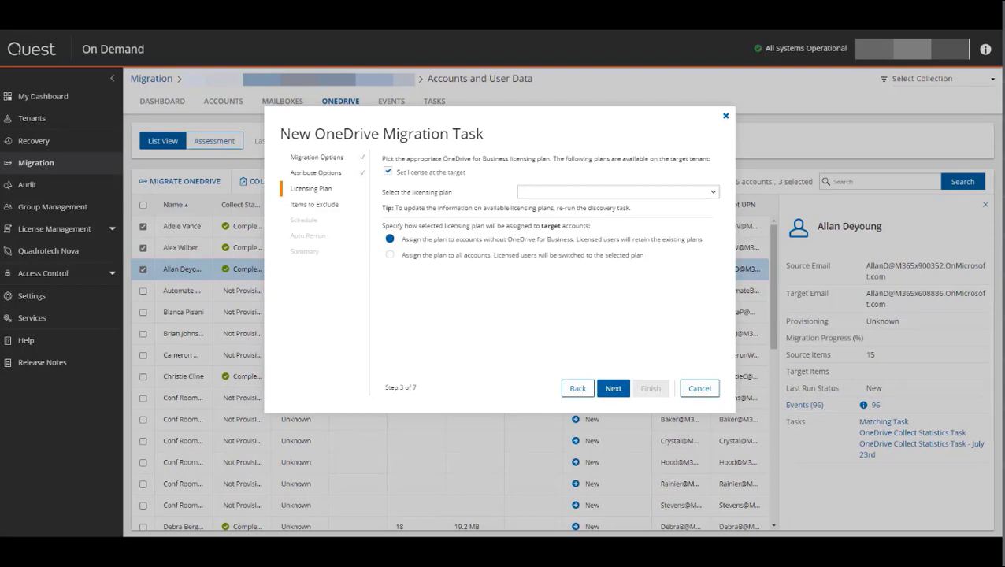
Try assigning the Office 365 Enterprise E5 plan to all accounts, and try the task without setting a license at the target.
click(714, 194)
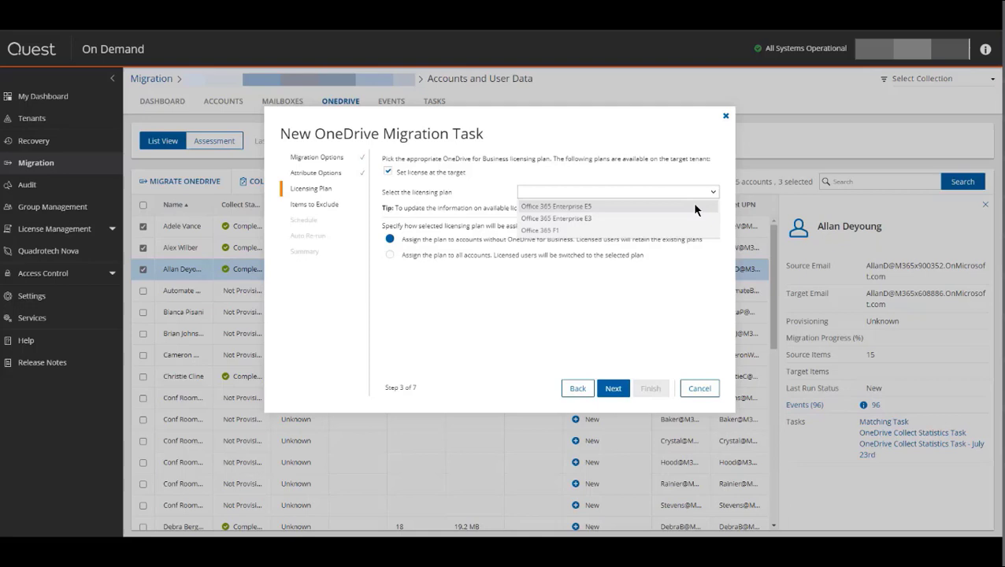
click(694, 208)
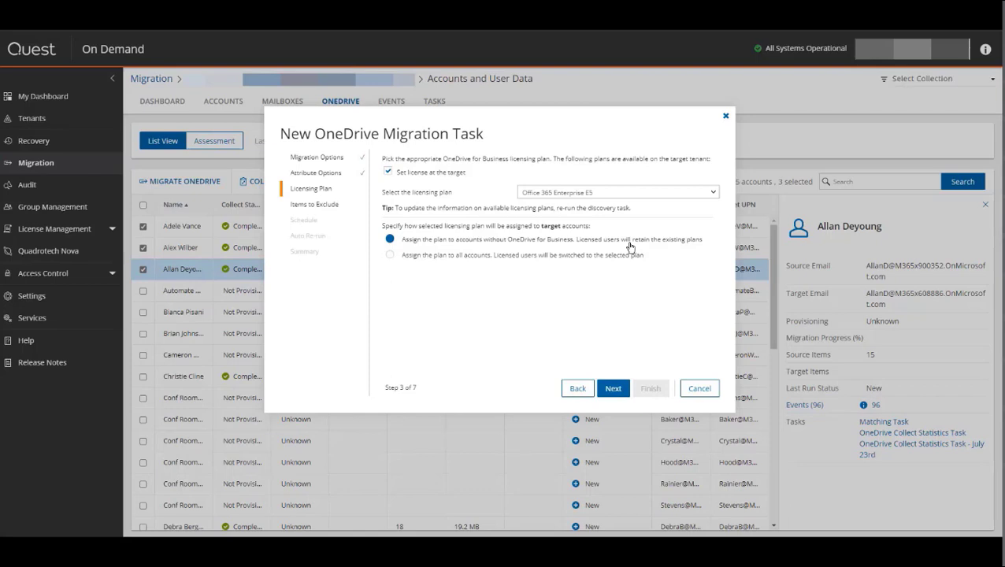
click(582, 257)
click(413, 176)
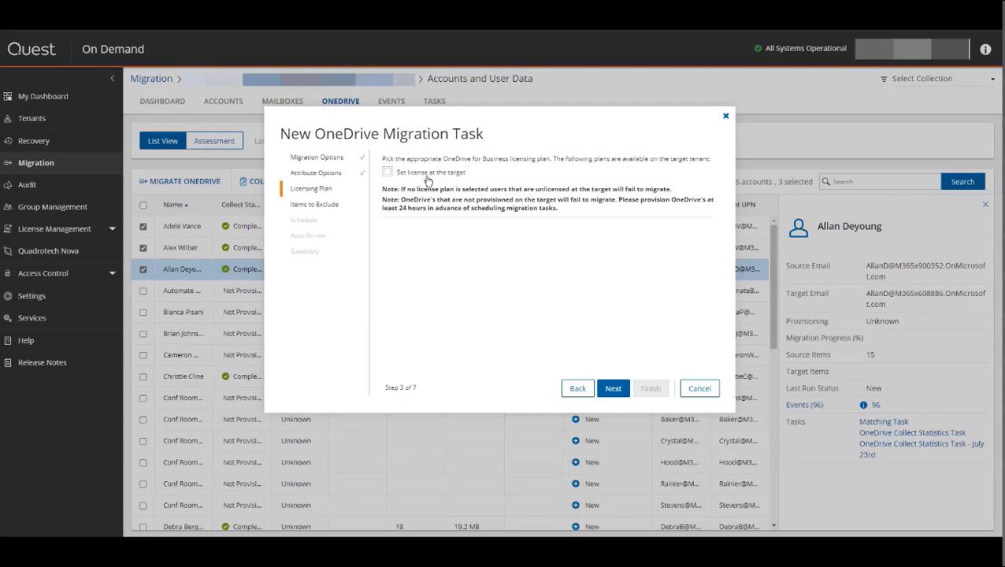
click(408, 174)
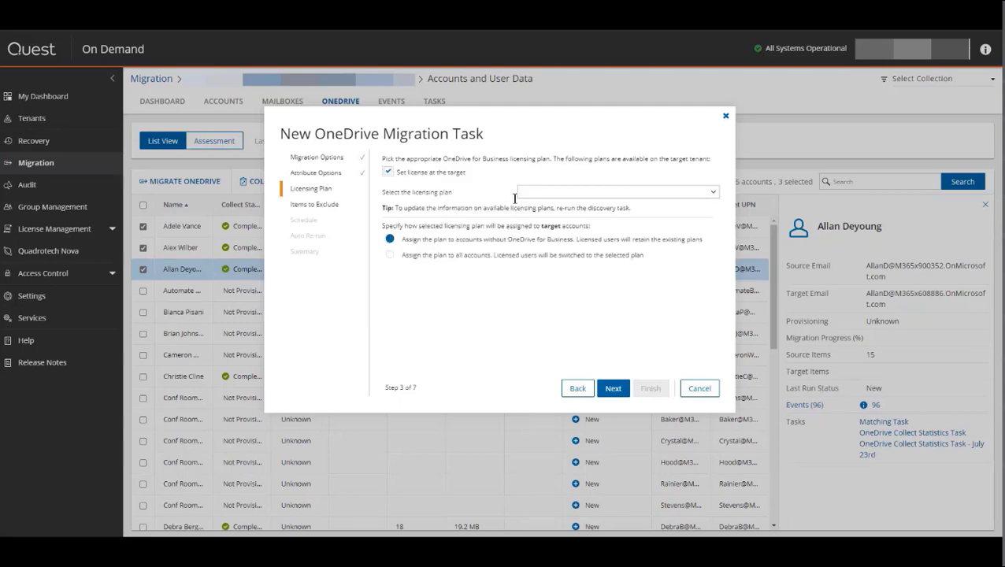
Choose Office 365 Enterprise E5 as the licensing plan and proceed to the schedule without excluding any items.
click(664, 193)
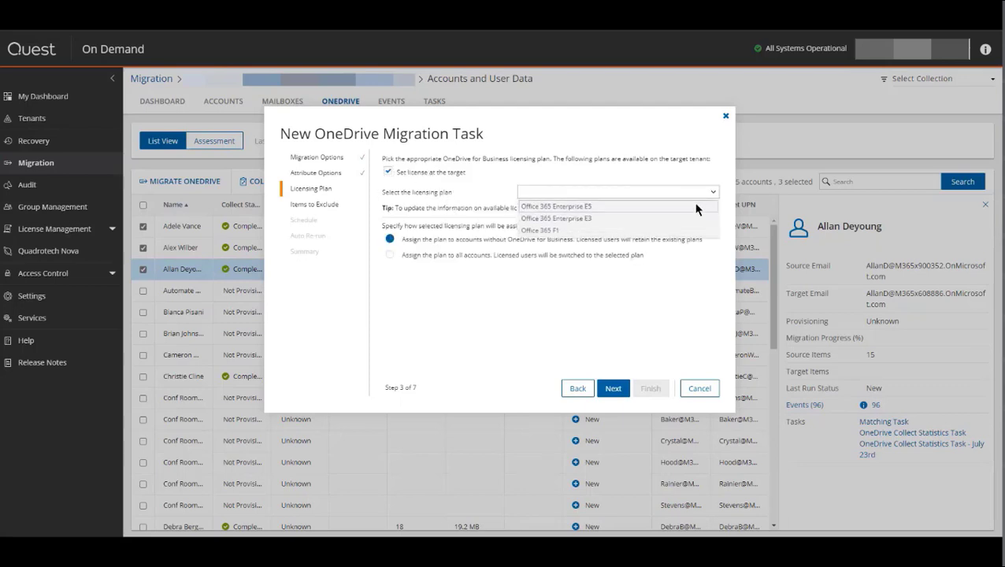
click(671, 206)
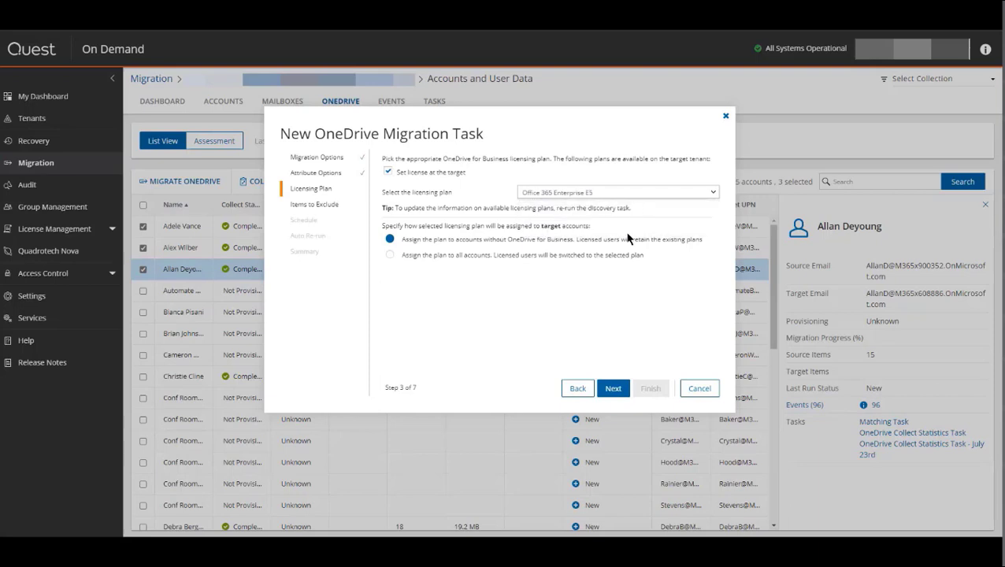
click(621, 389)
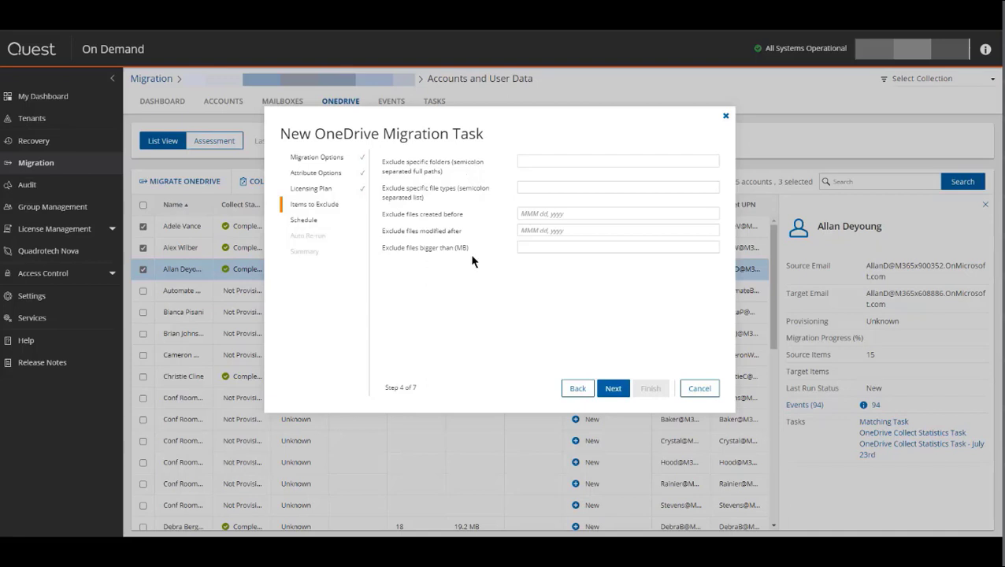
click(609, 390)
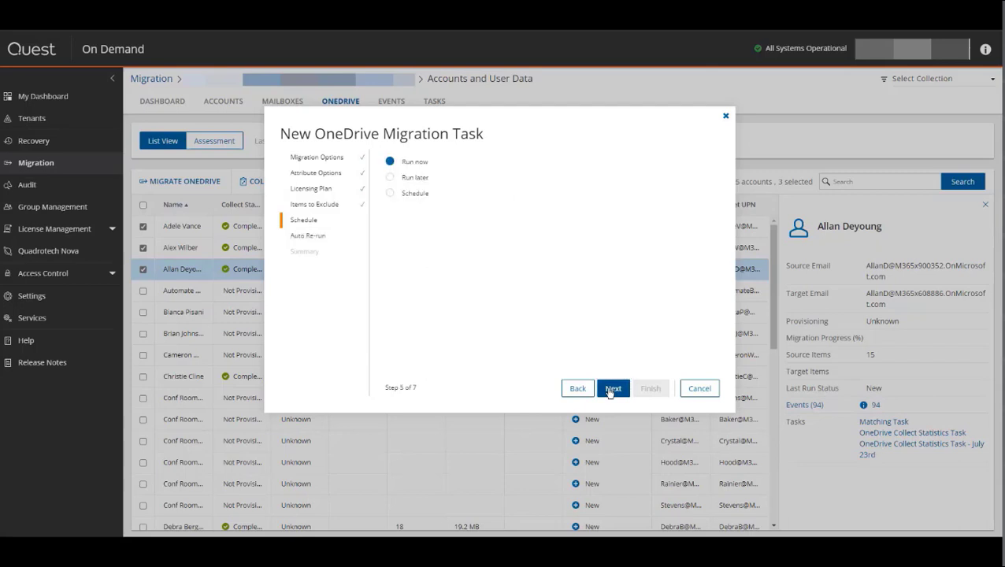
Schedule the migration task to start on Jul 24, 2021 at 8:00 PM.
click(424, 179)
click(415, 194)
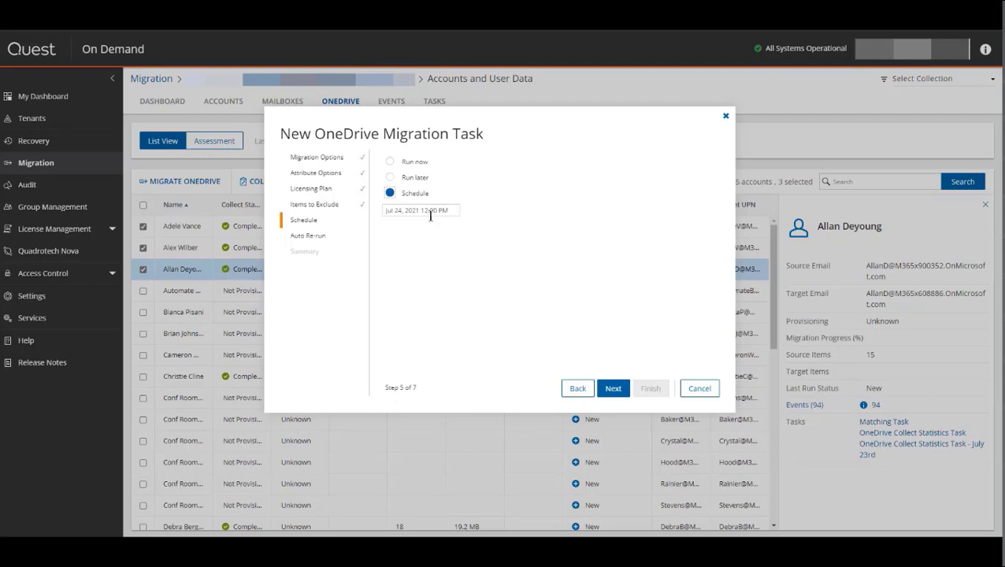
click(438, 212)
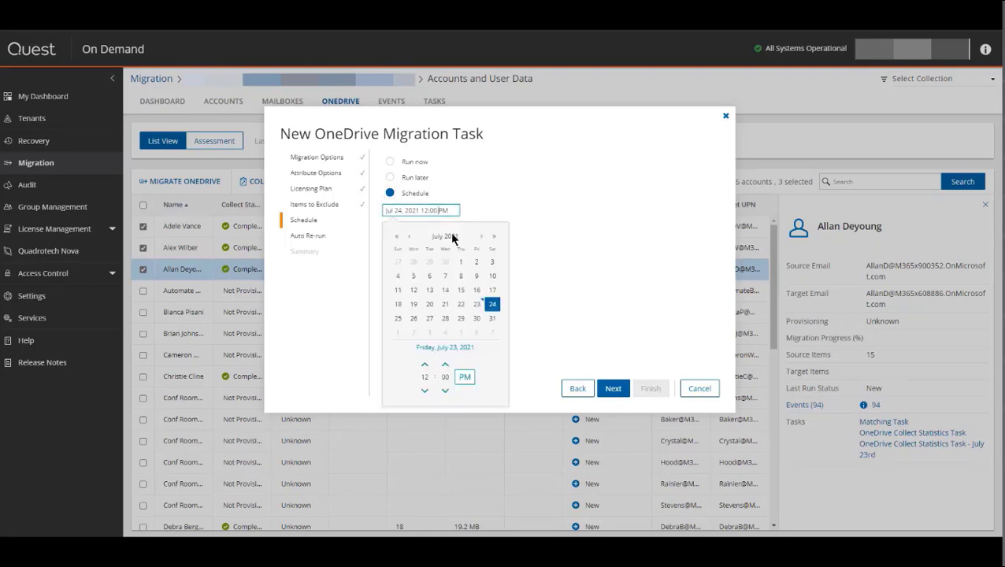
click(425, 366)
click(425, 390)
click(425, 390)
click(424, 390)
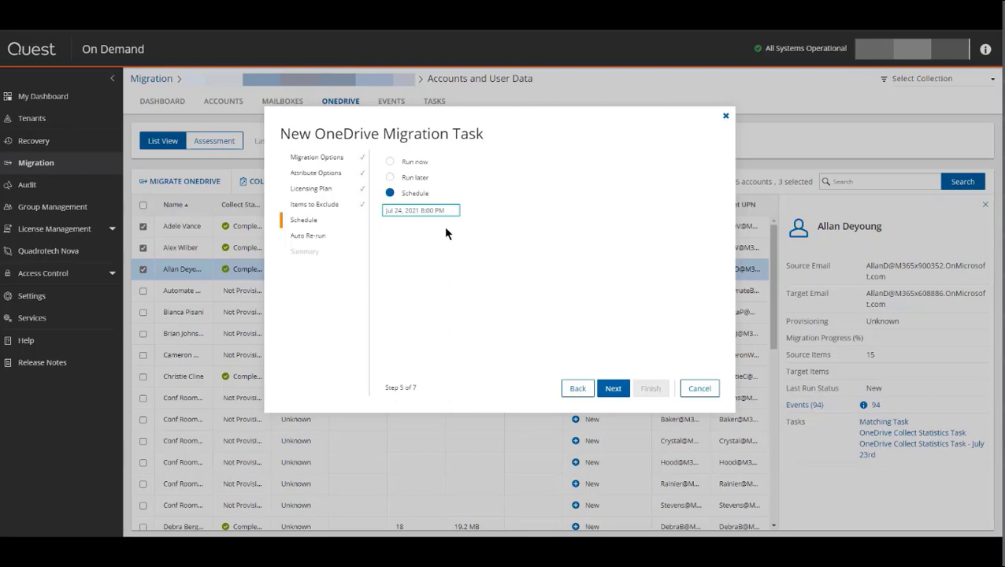
Keep the automatic re-run for missing files or folders enabled and finish creating the OneDrive migration task.
click(613, 388)
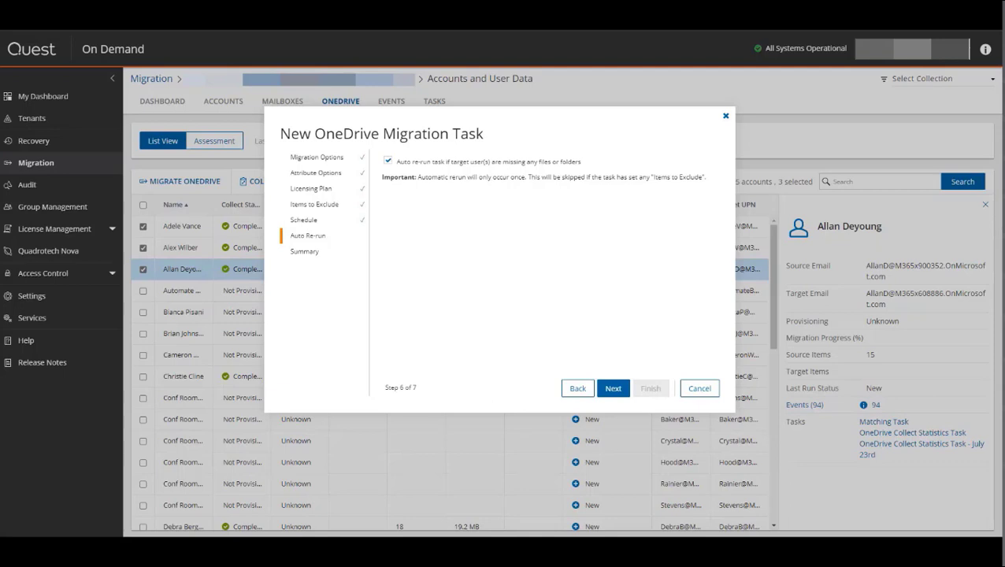
click(621, 389)
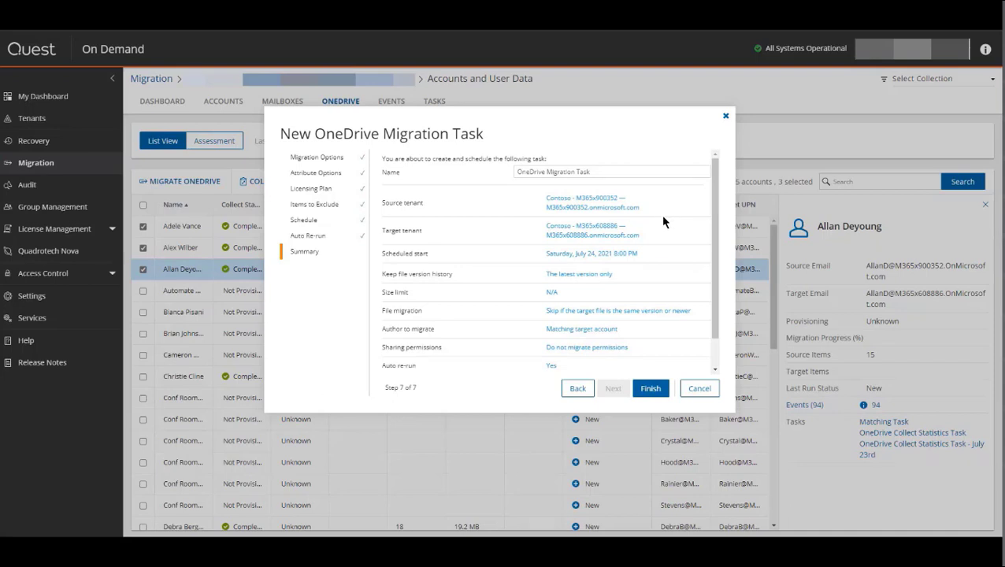
click(651, 389)
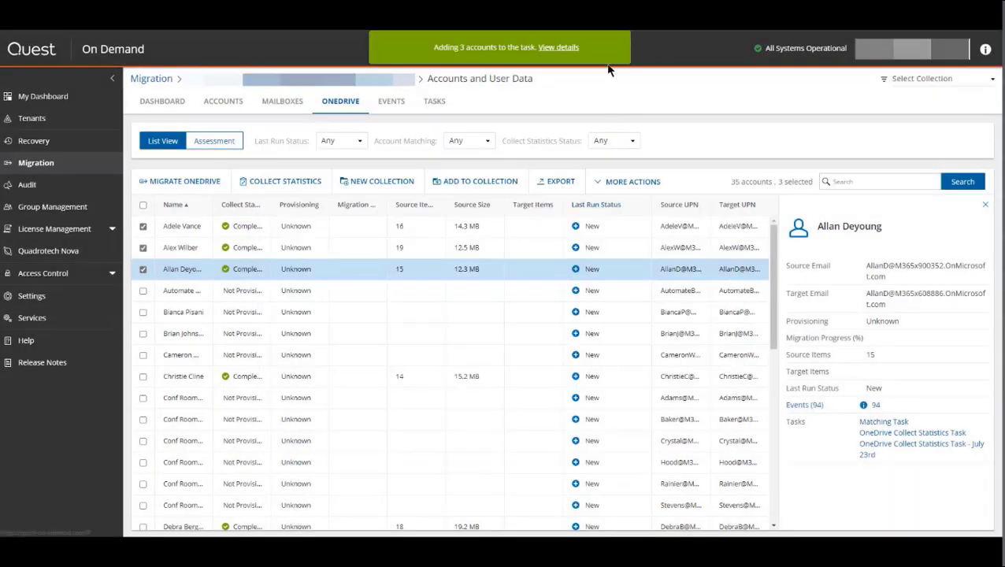